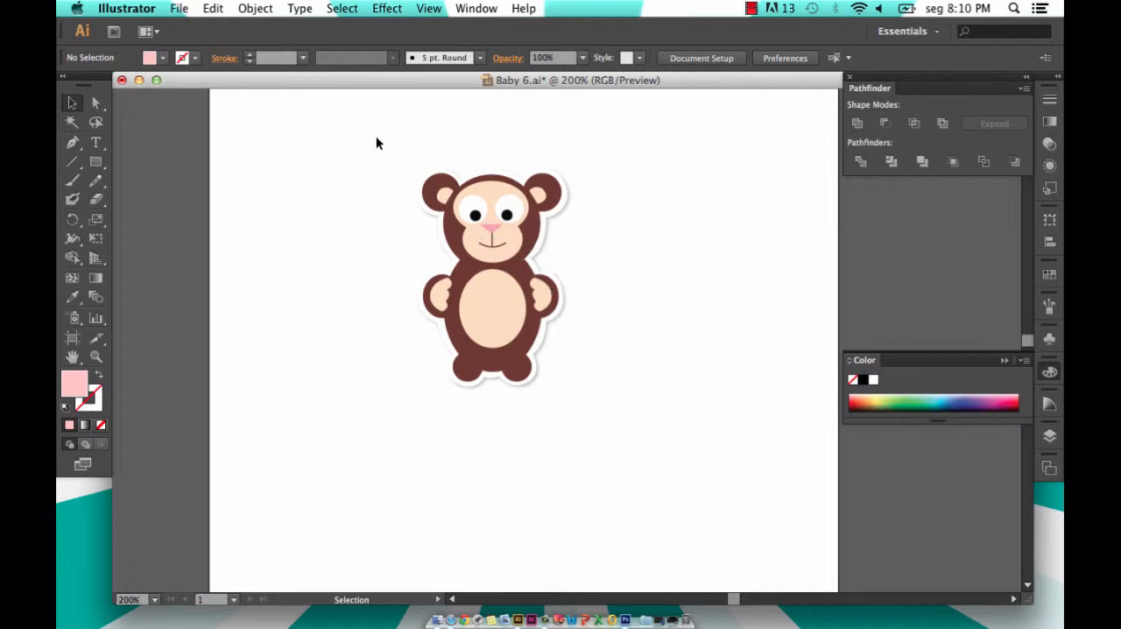
# - Copy the whole monkey illustration and switch to Photoshop
pyautogui.moveTo(375, 143); pyautogui.dragTo(630, 456)
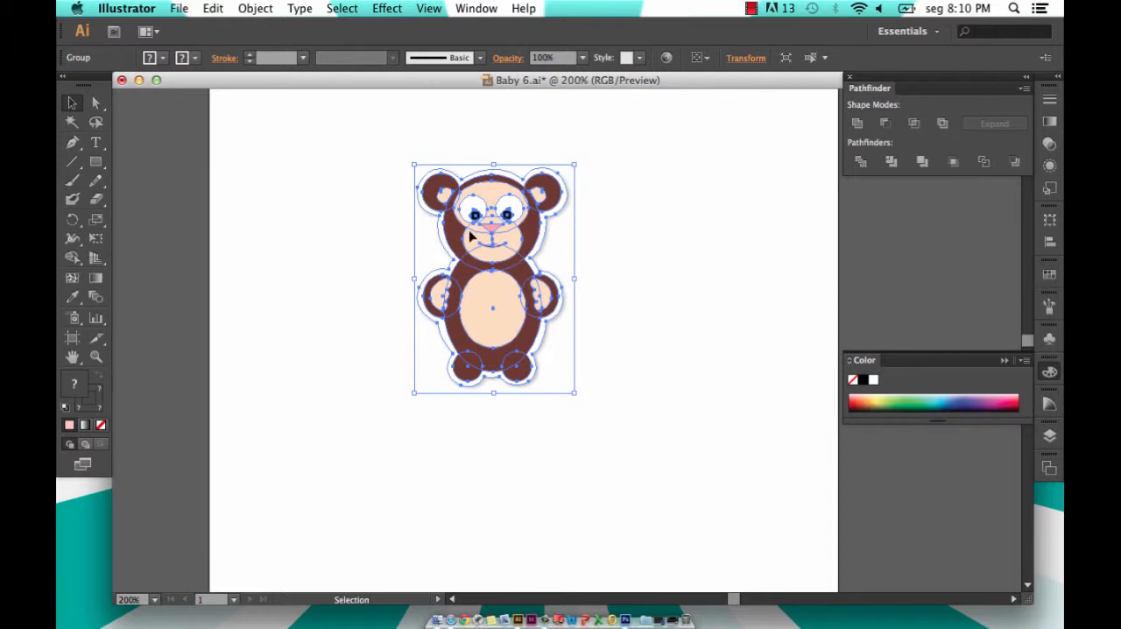
pyautogui.click(646, 574)
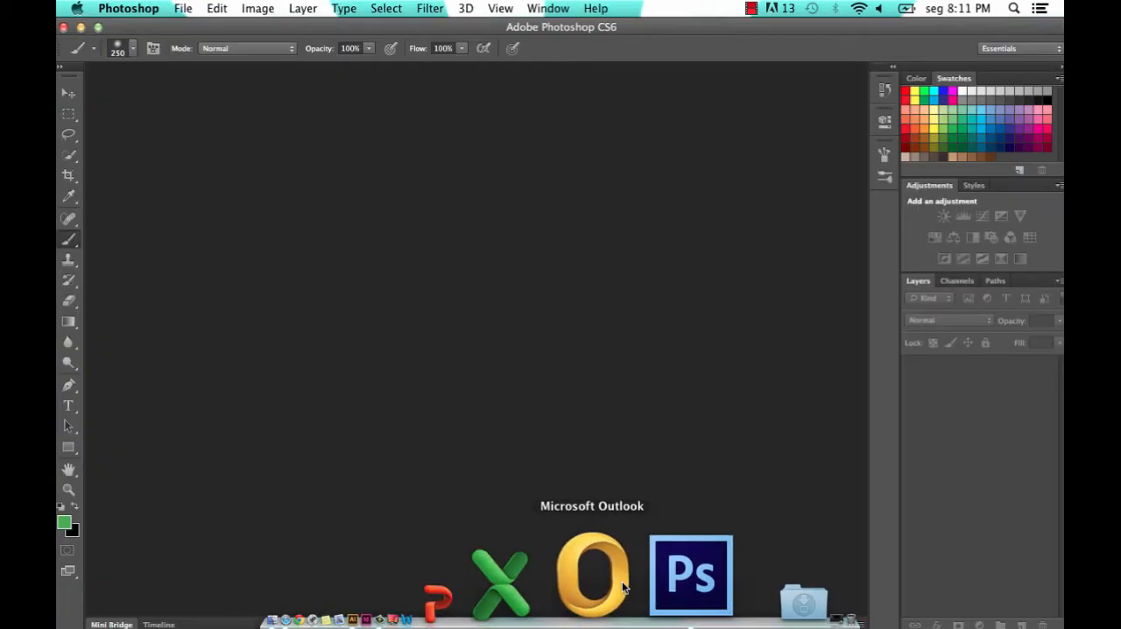
# - Start a new document with a width of 1 inch and a height of 1 inch
pyautogui.click(183, 8)
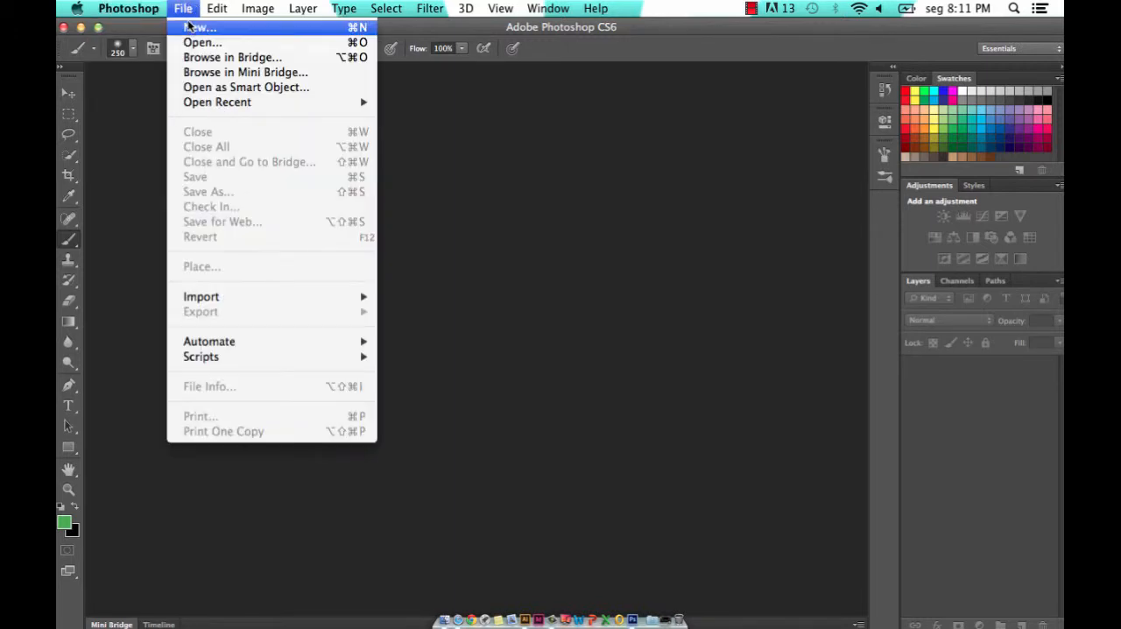
pyautogui.click(187, 29)
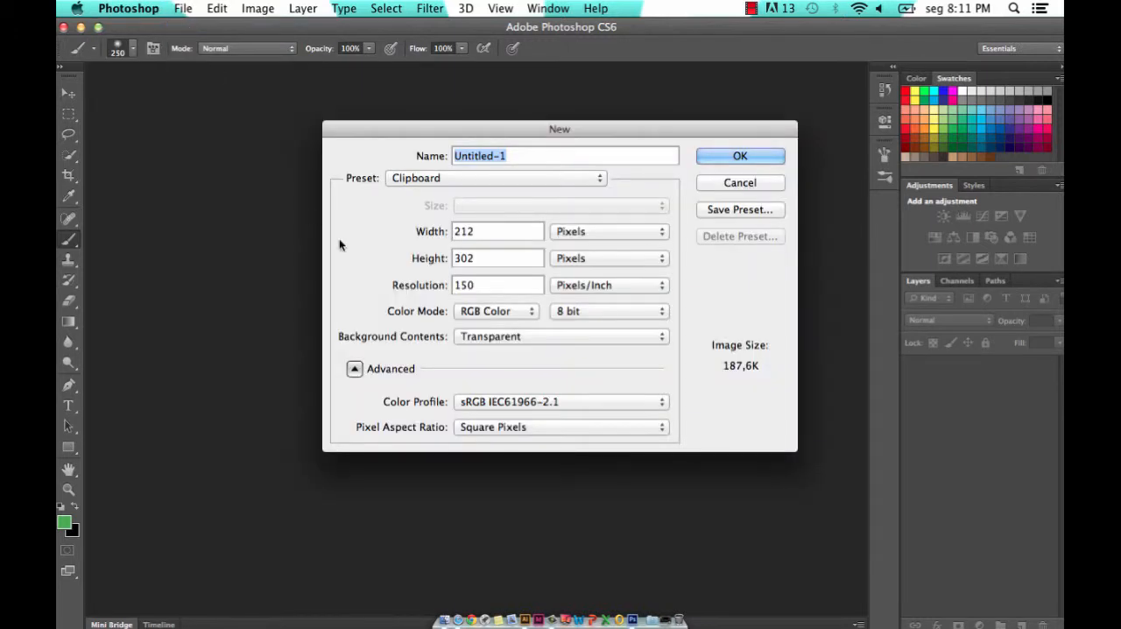
pyautogui.click(594, 233)
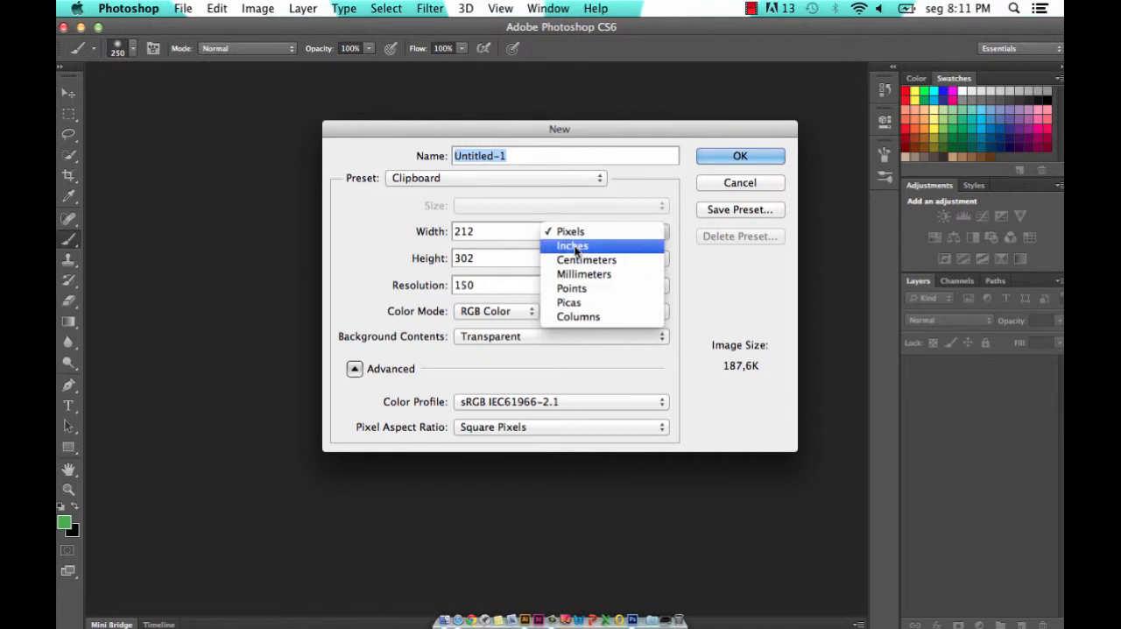
pyautogui.click(576, 247)
pyautogui.write('1')
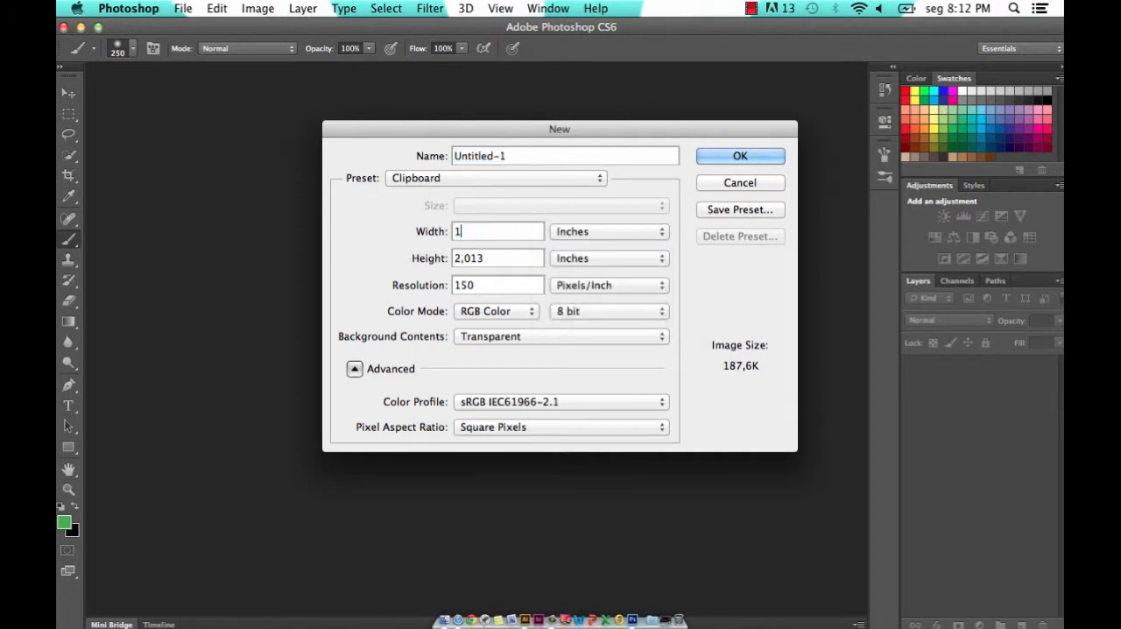
pyautogui.doubleClick(501, 259)
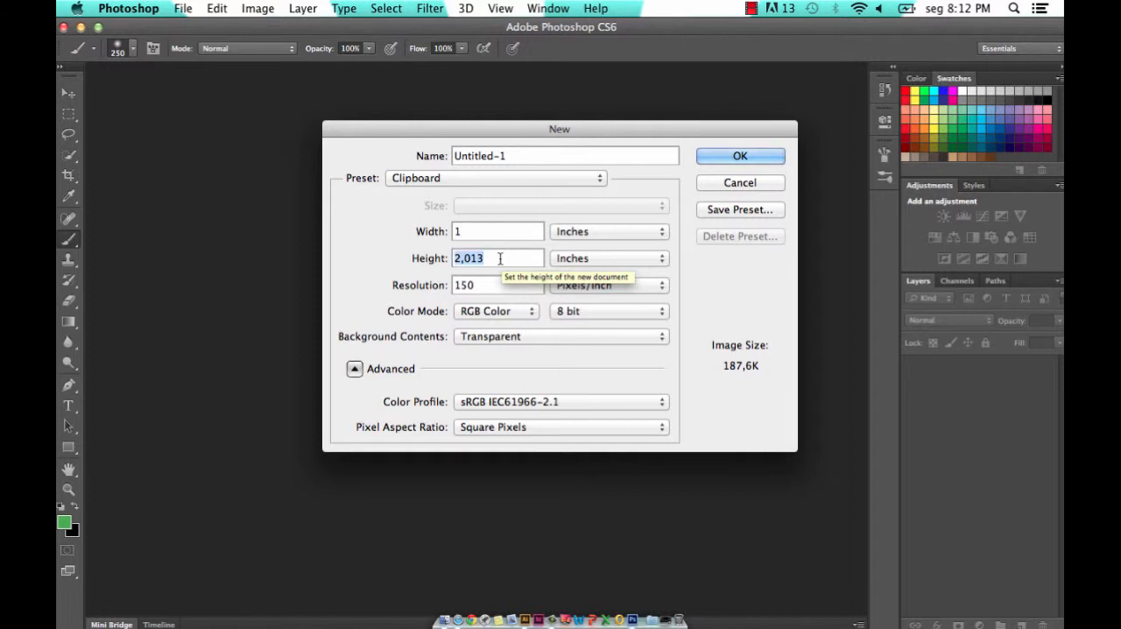
pyautogui.write('1')
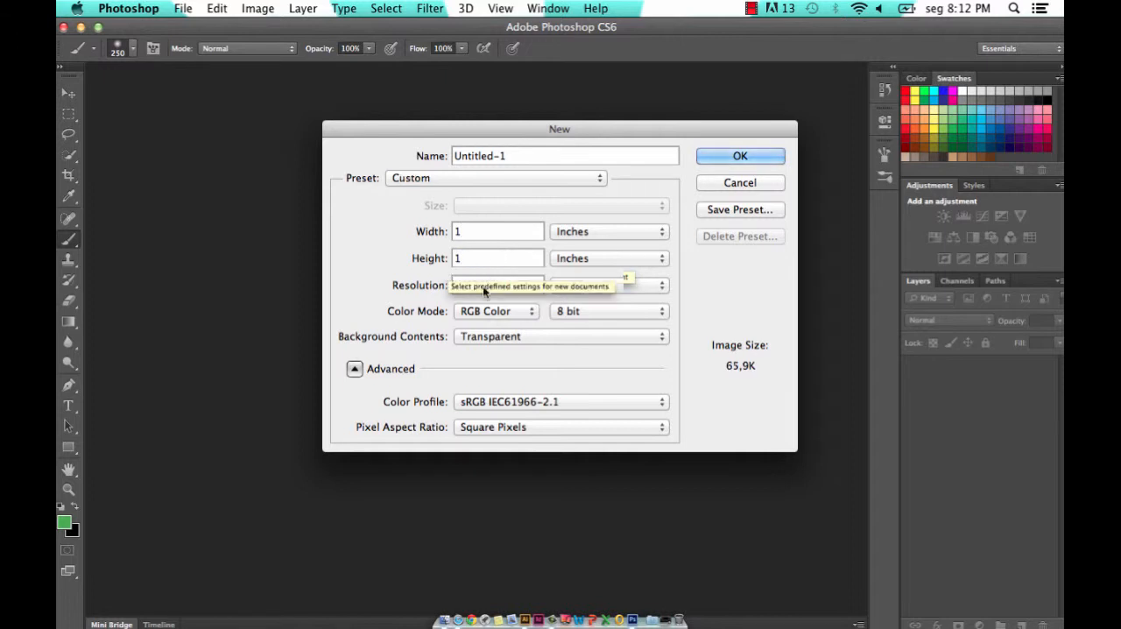
# - Set the new 1-inch document's color mode to CMYK Color and create it
pyautogui.doubleClick(496, 286)
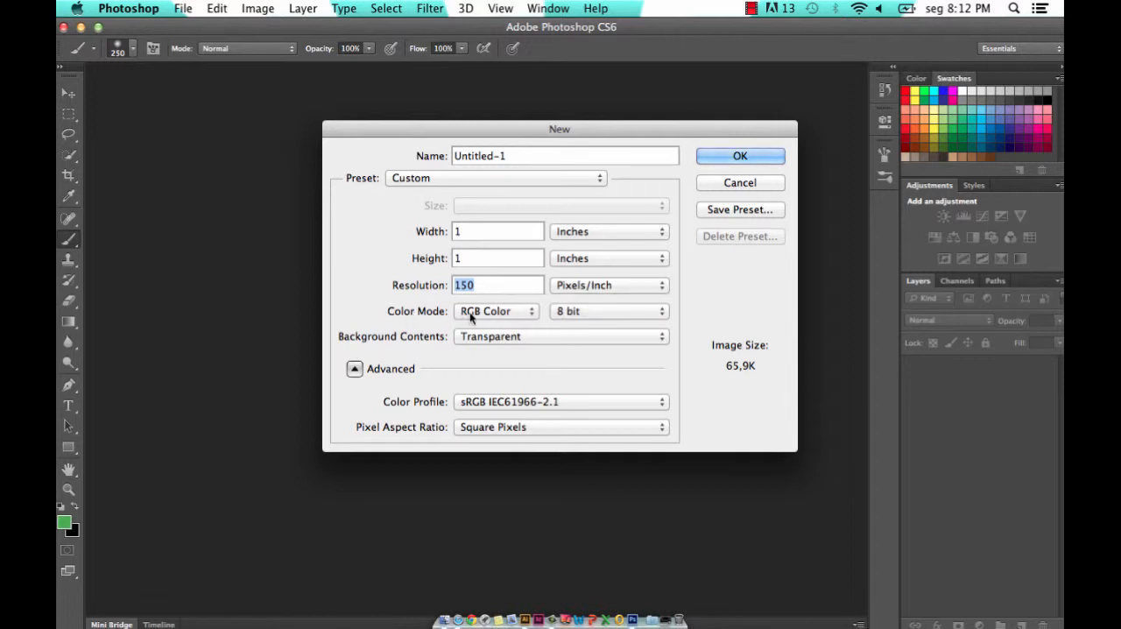
pyautogui.click(514, 313)
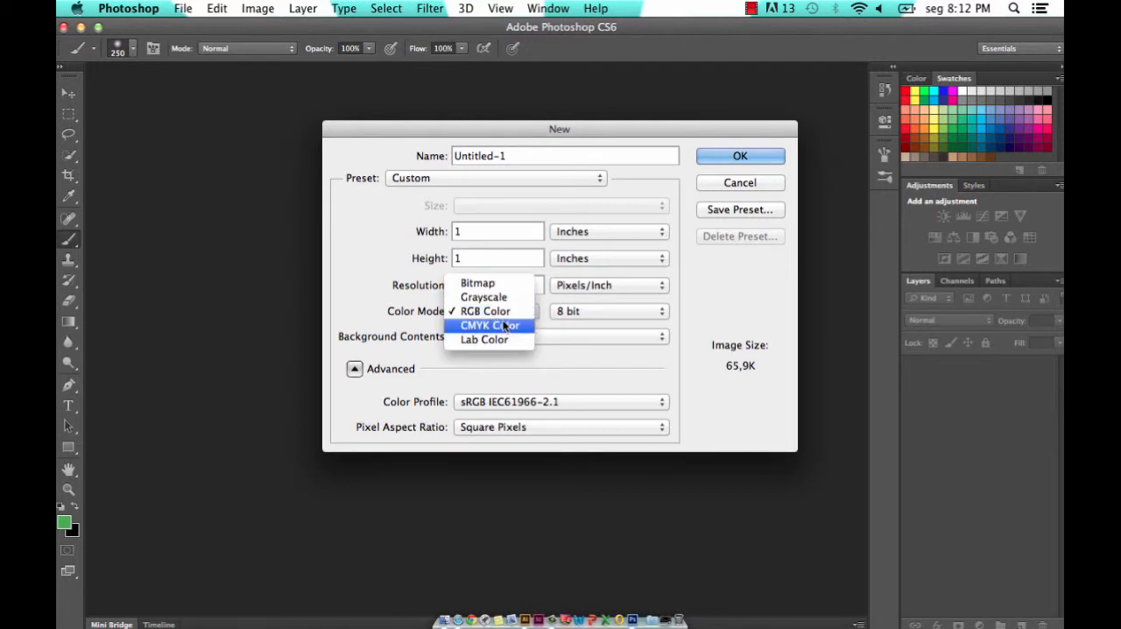
pyautogui.click(498, 325)
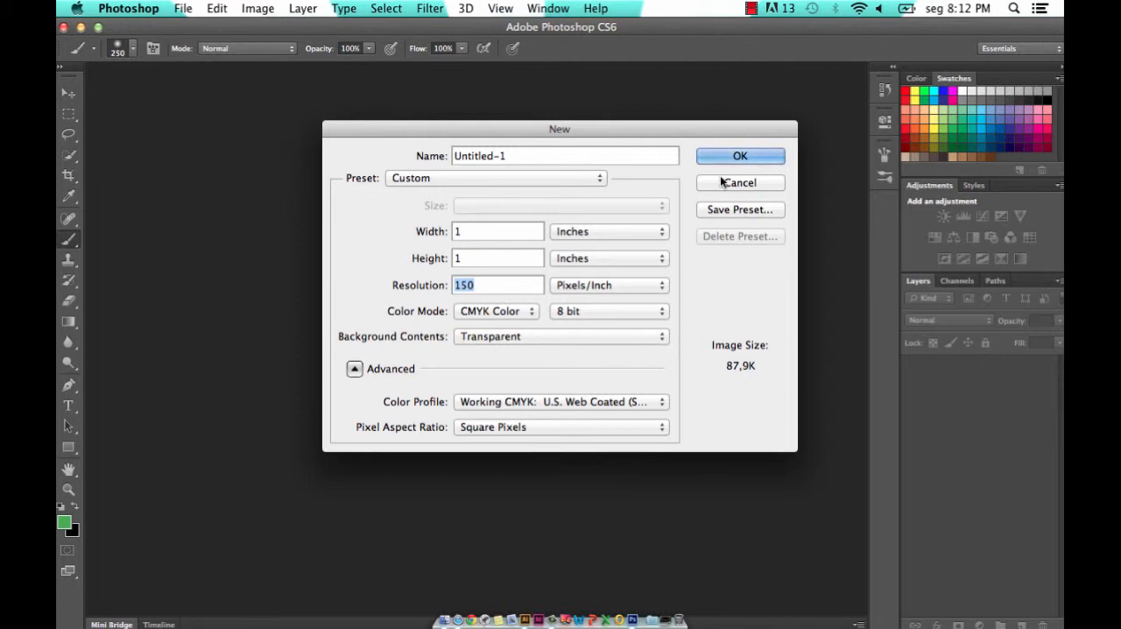
pyautogui.click(739, 154)
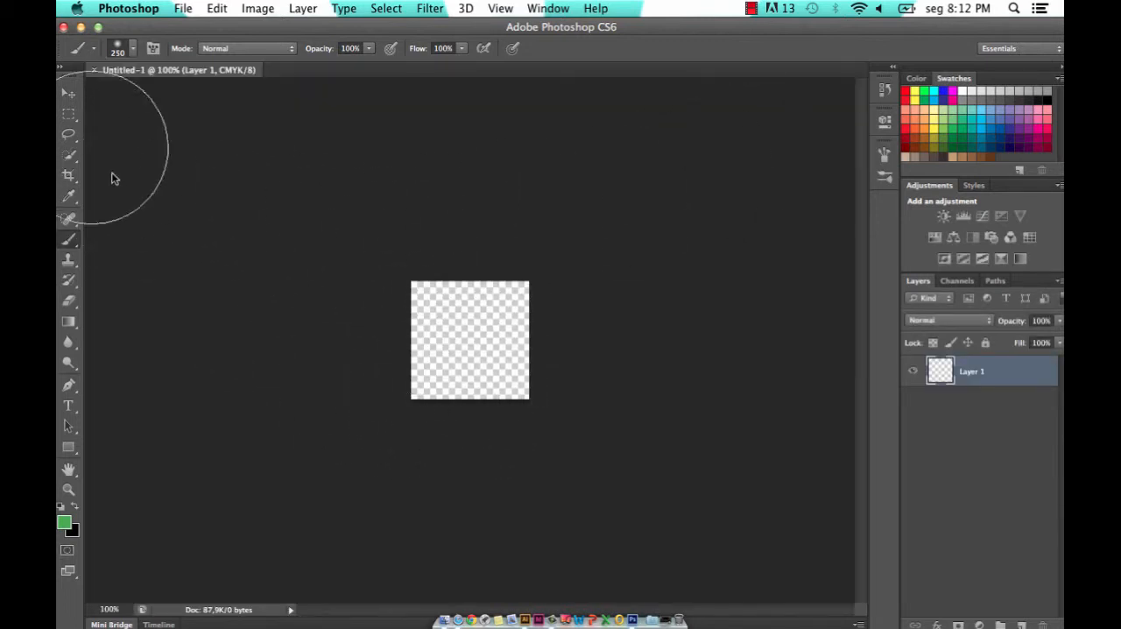
# - Paste the monkey as a Smart Object, scaled to about 86% and placed in the middle of the canvas
pyautogui.click(76, 100)
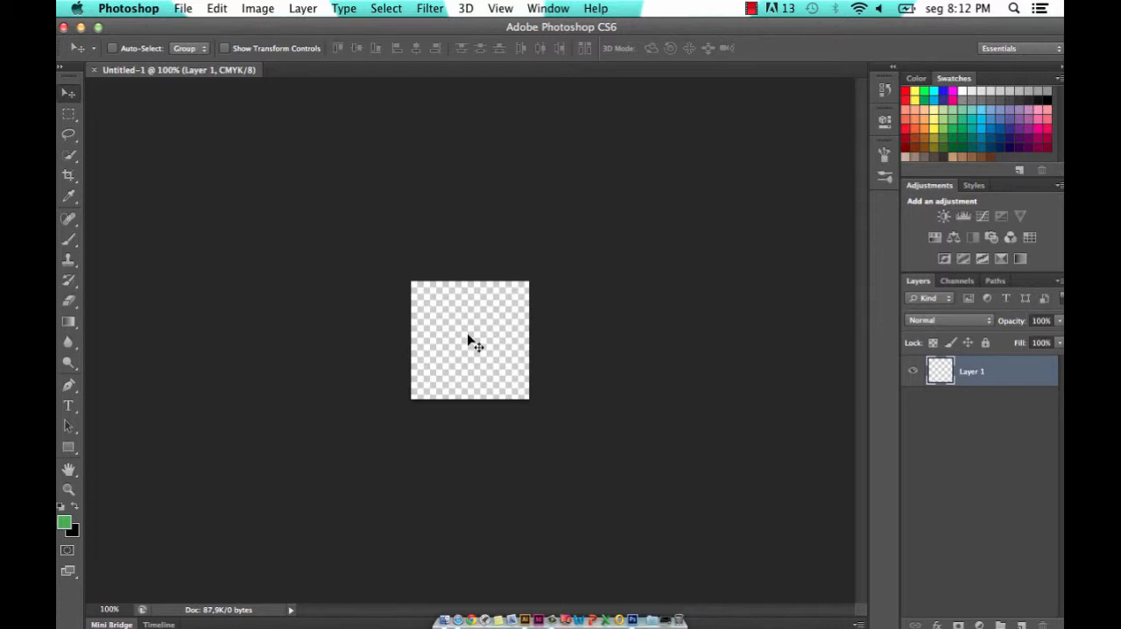
pyautogui.press('super+v')
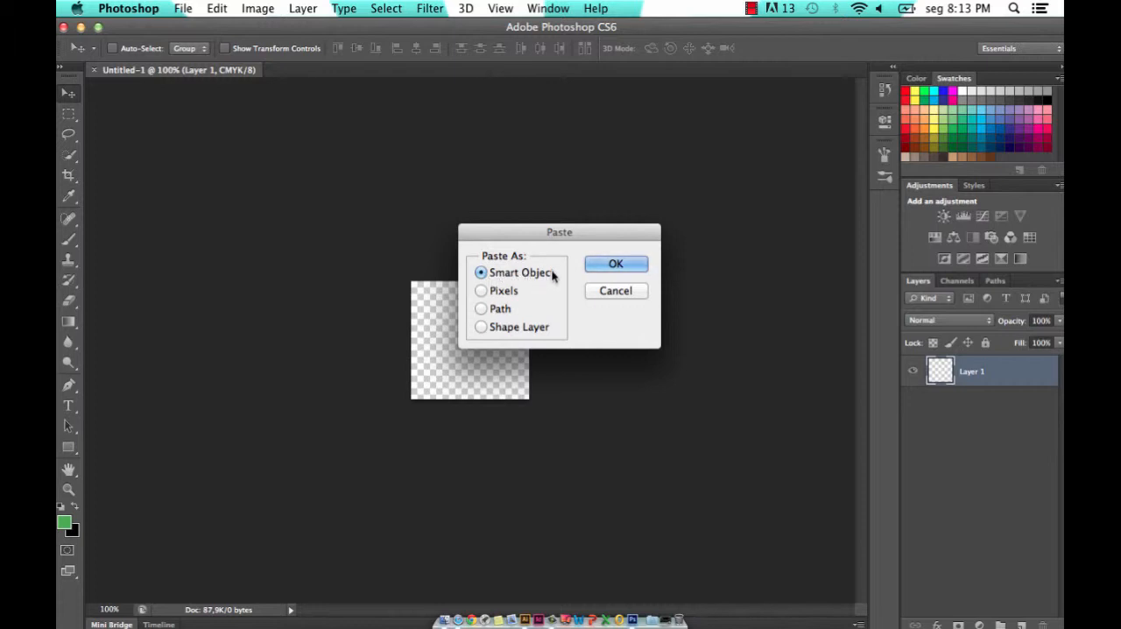
pyautogui.click(632, 262)
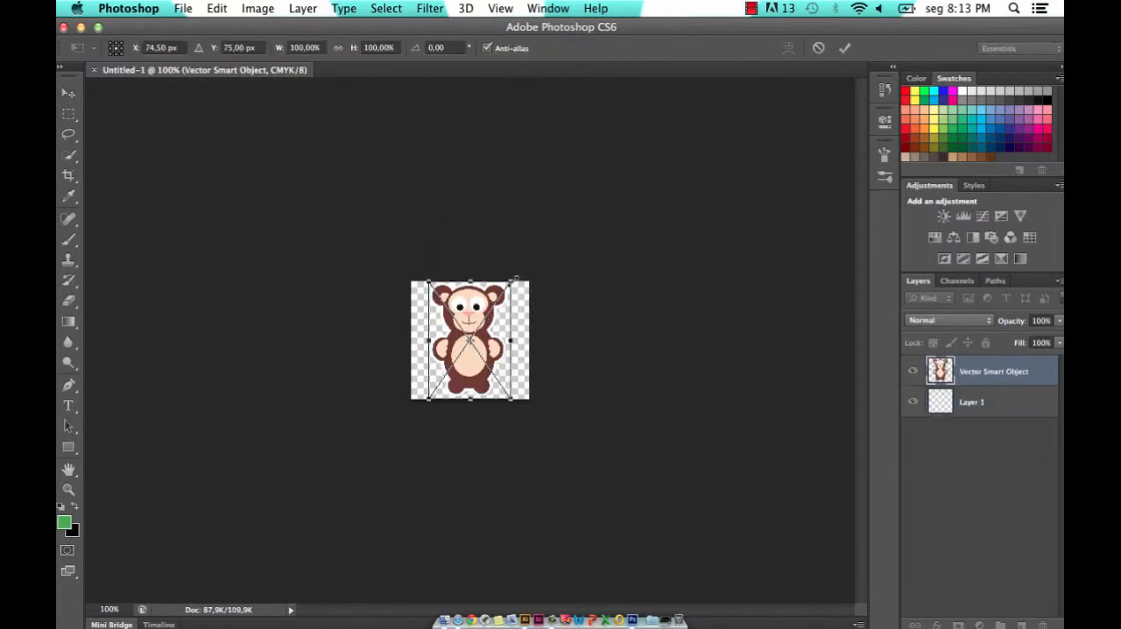
pyautogui.moveTo(516, 279); pyautogui.dragTo(505, 288)
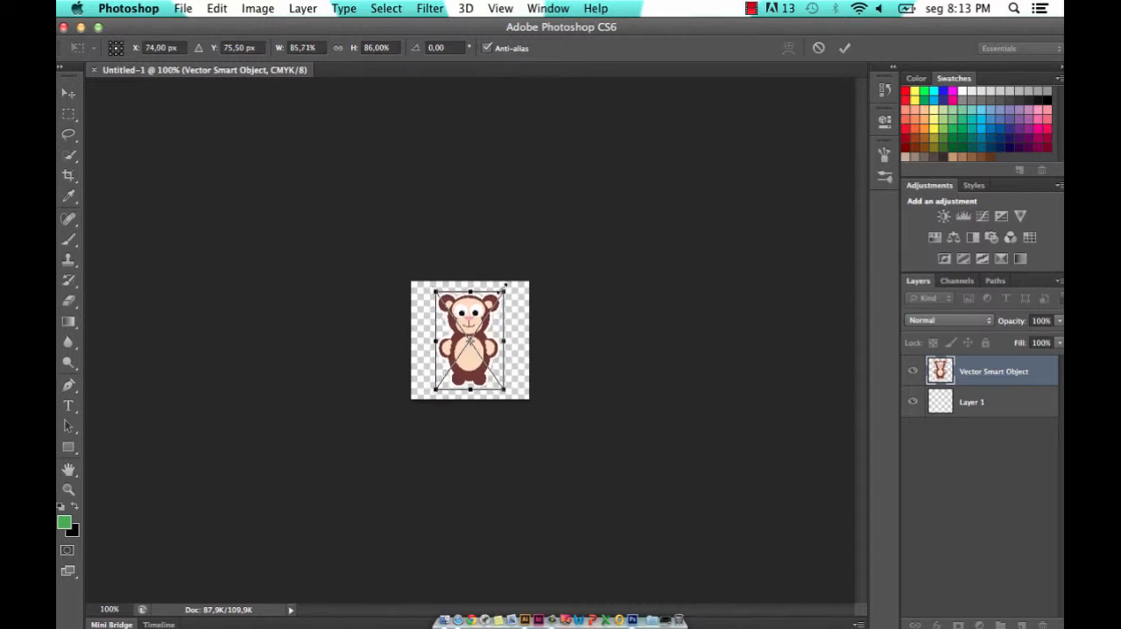
pyautogui.press('Return')
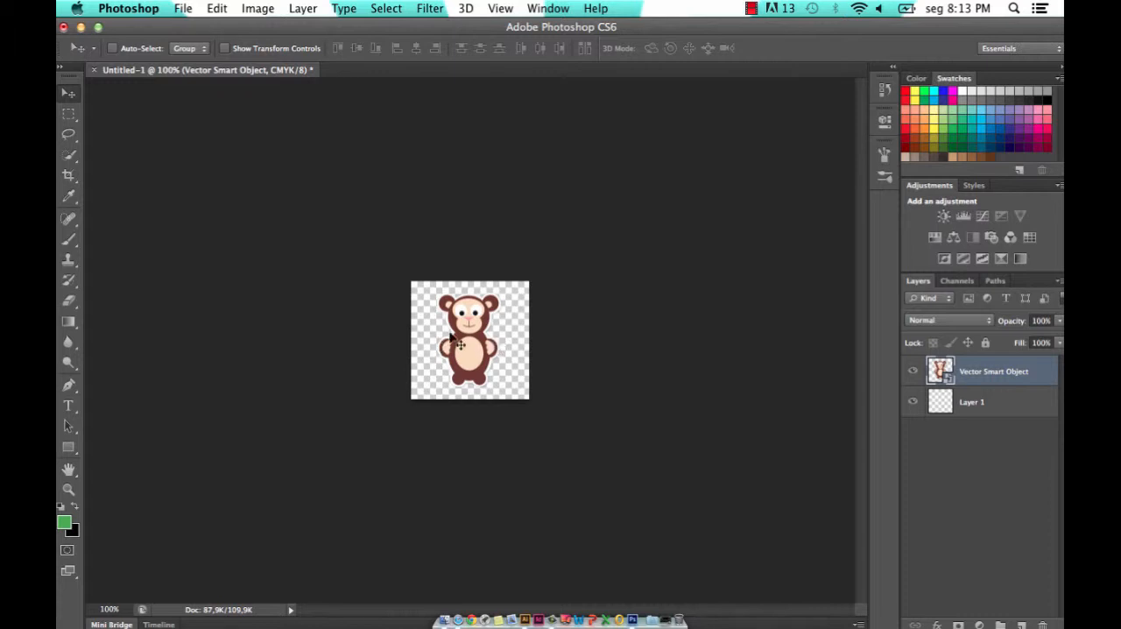
pyautogui.moveTo(467, 343); pyautogui.dragTo(498, 340)
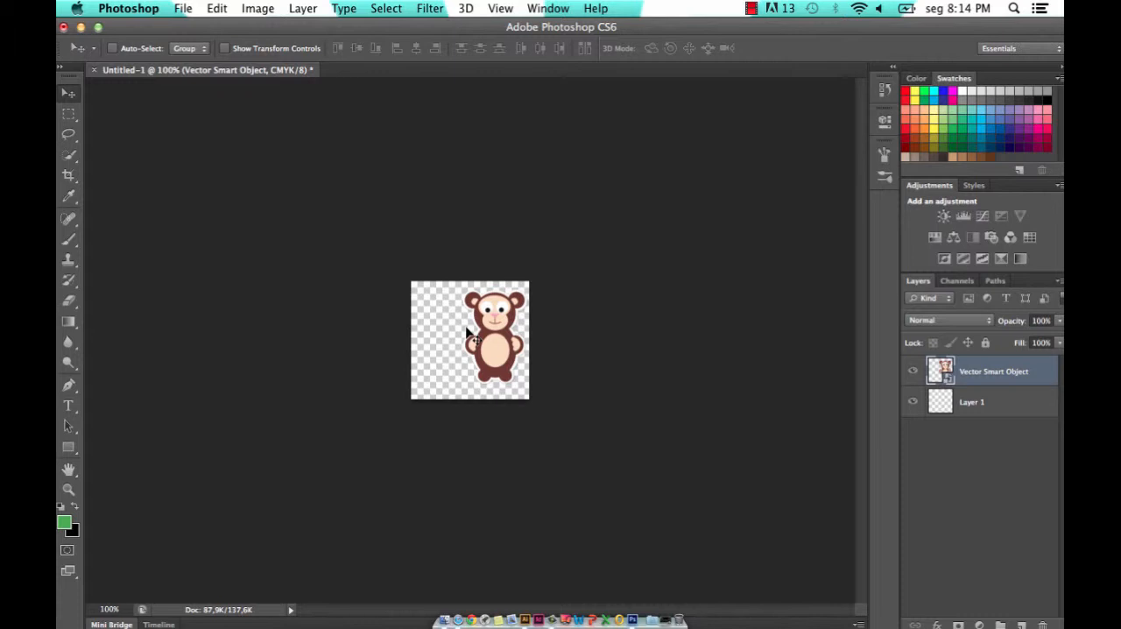
pyautogui.moveTo(501, 347); pyautogui.dragTo(477, 350)
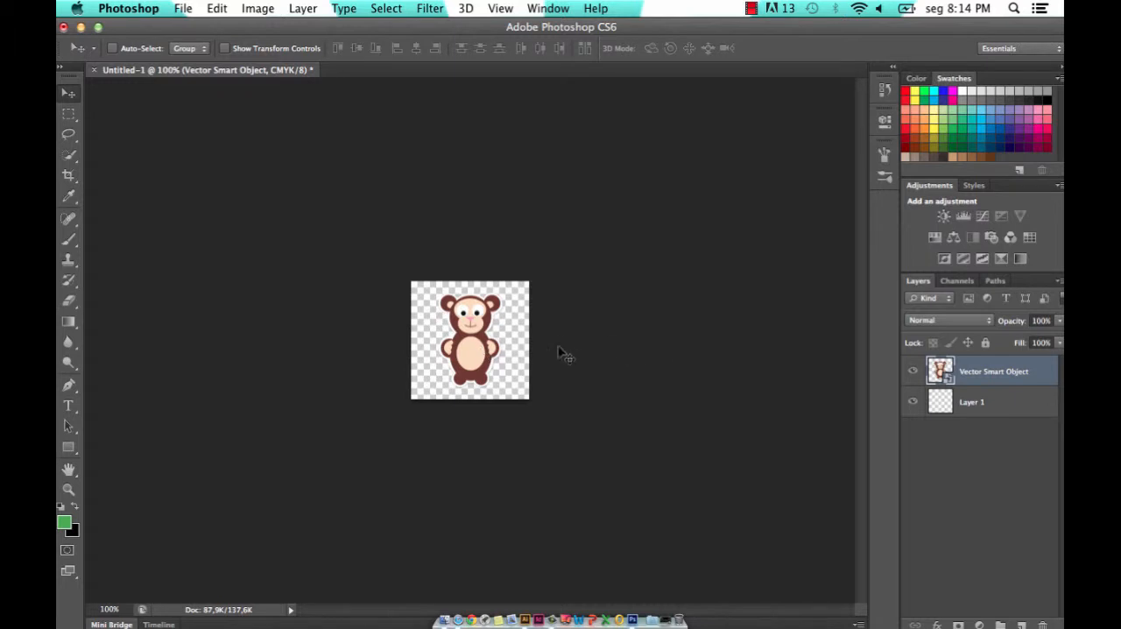
# - Define the monkey artwork as a pattern named "macaco"
pyautogui.click(220, 9)
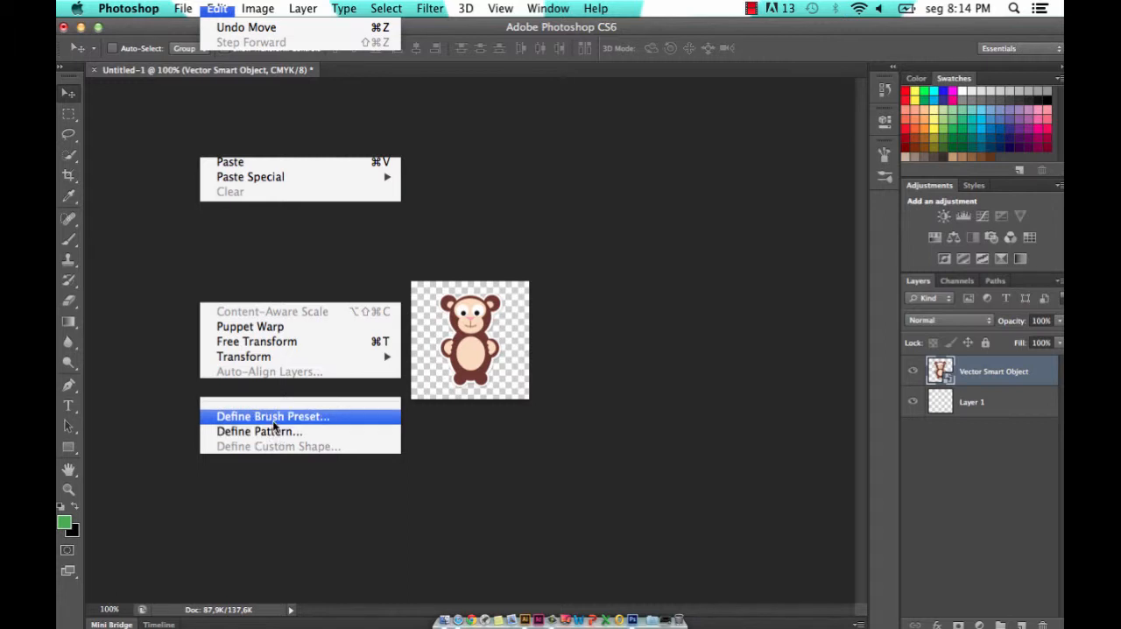
pyautogui.click(272, 431)
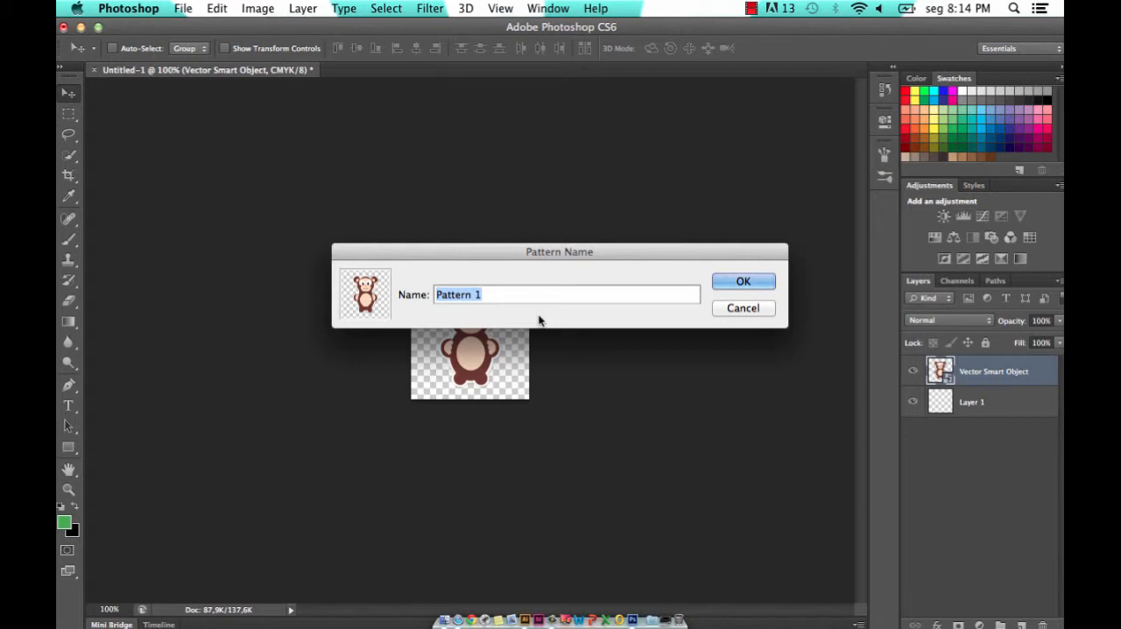
pyautogui.write('macaco')
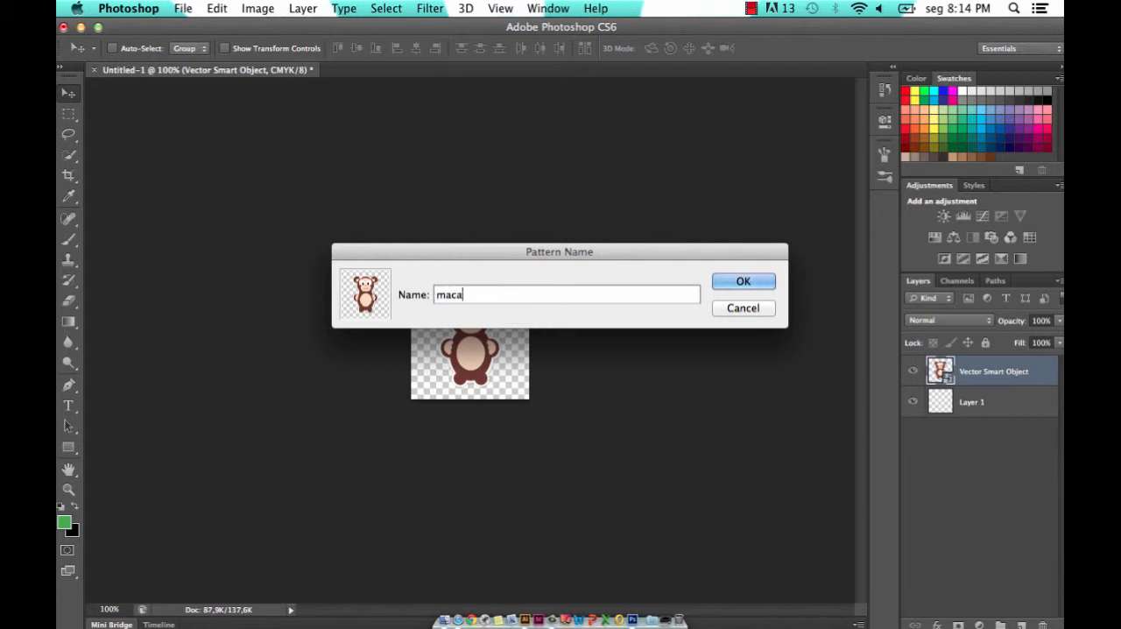
pyautogui.click(753, 282)
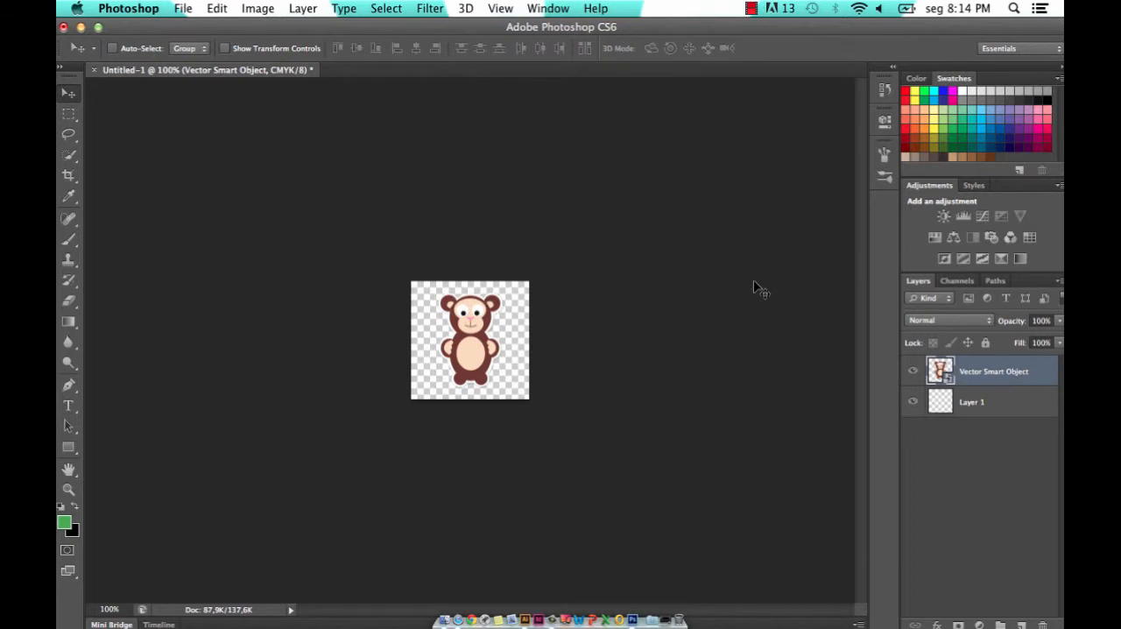
# - Start another new document with the Custom preset, 12 inches wide and 12 inches high
pyautogui.click(187, 7)
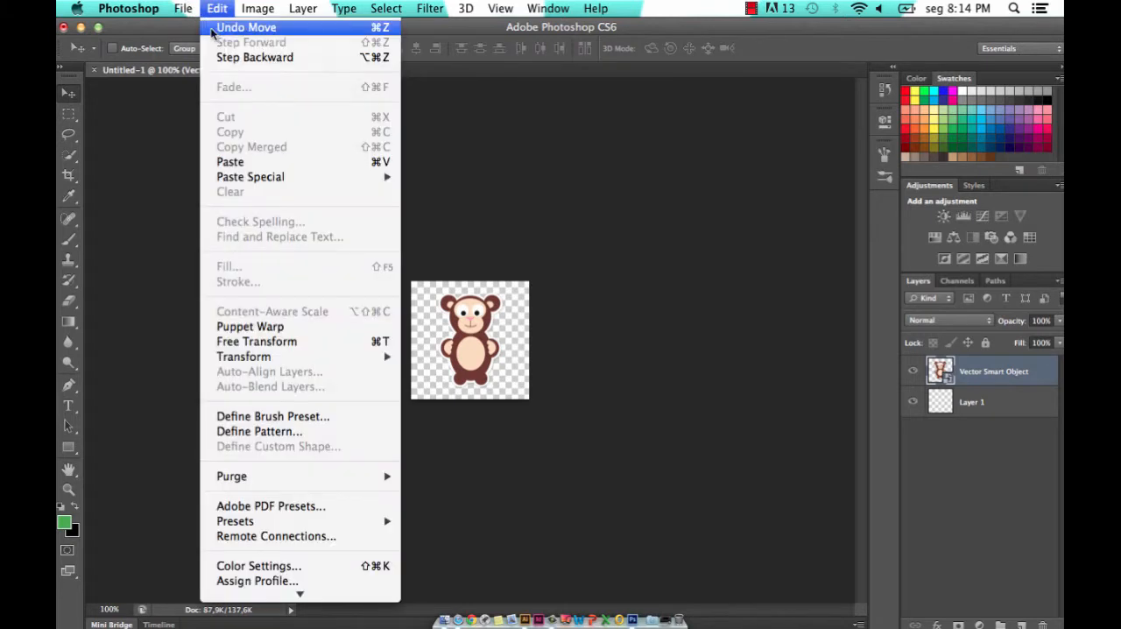
pyautogui.click(200, 29)
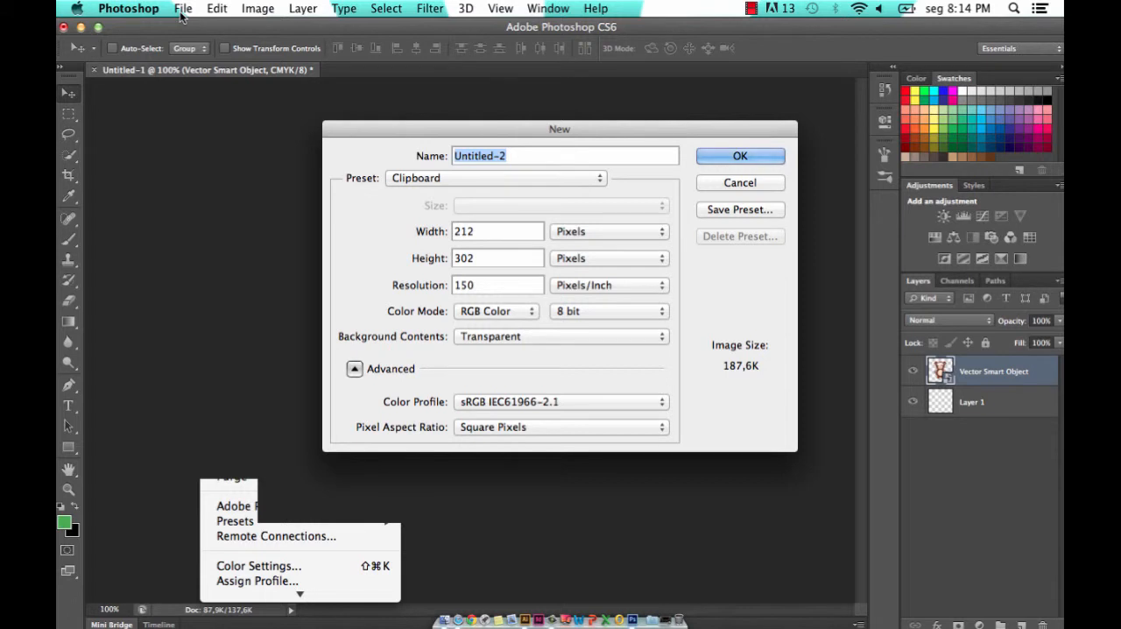
pyautogui.click(479, 179)
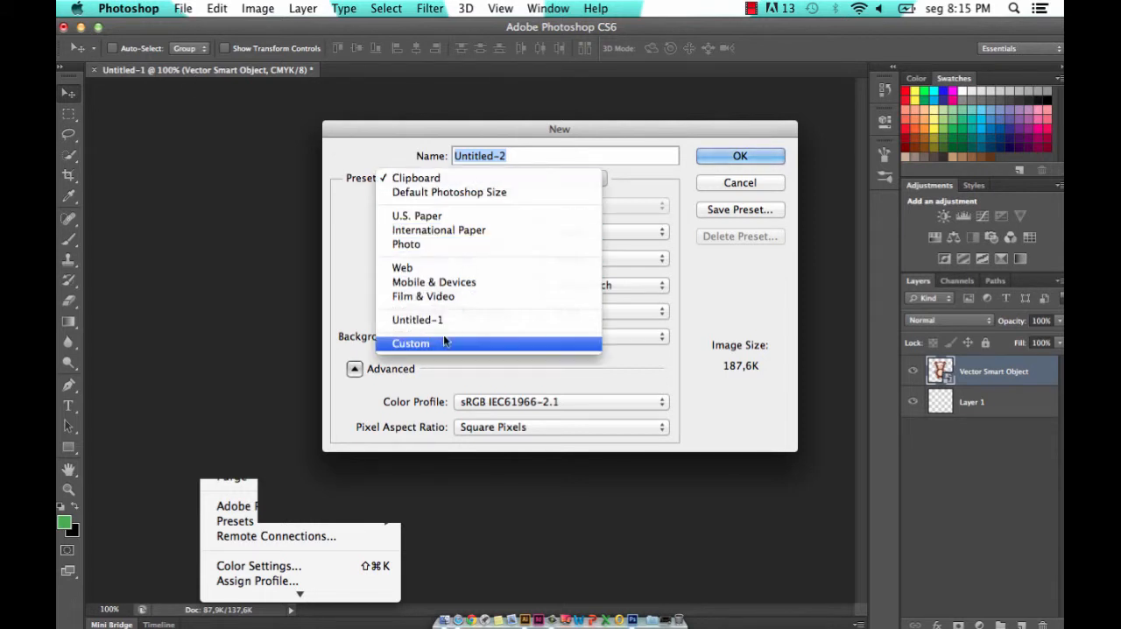
pyautogui.click(440, 341)
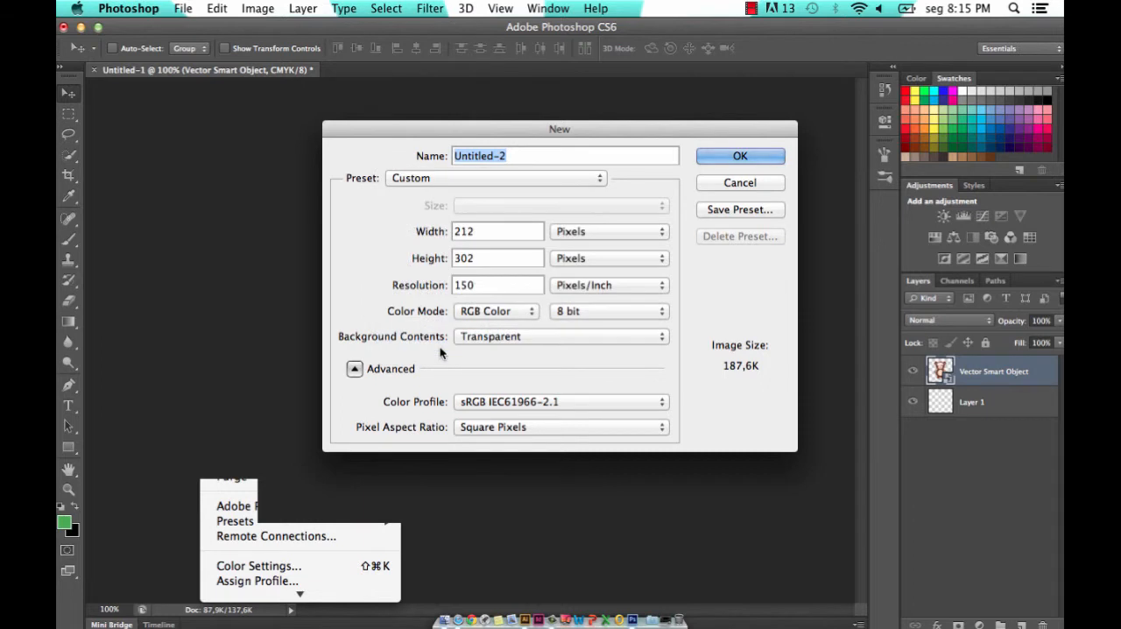
pyautogui.click(504, 229)
pyautogui.doubleClick(503, 230)
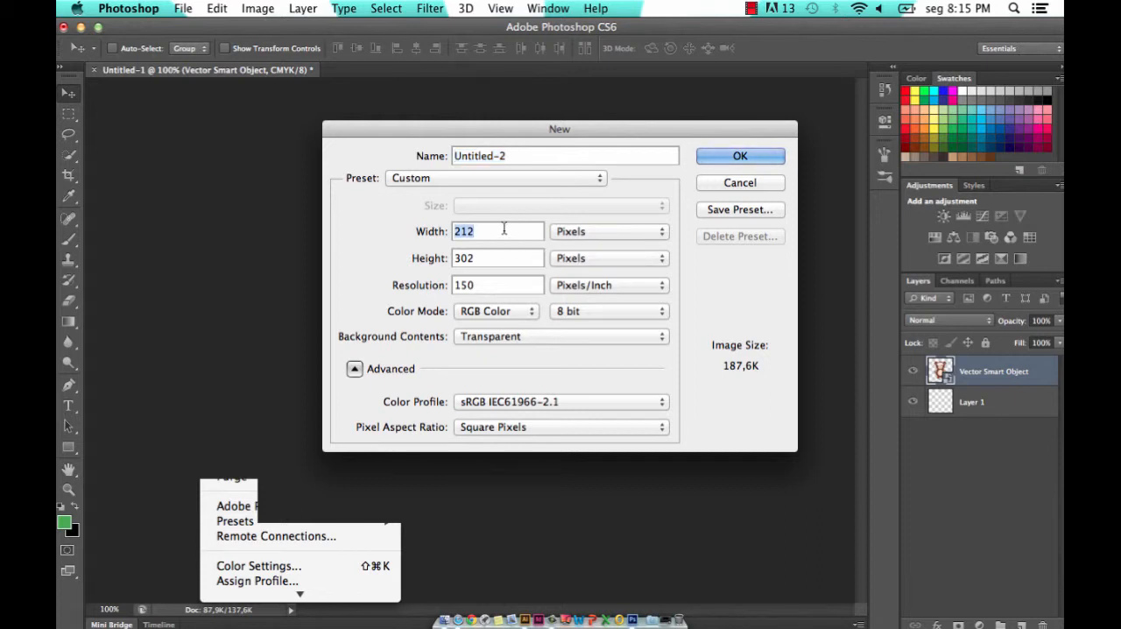
pyautogui.write('12')
pyautogui.click(630, 232)
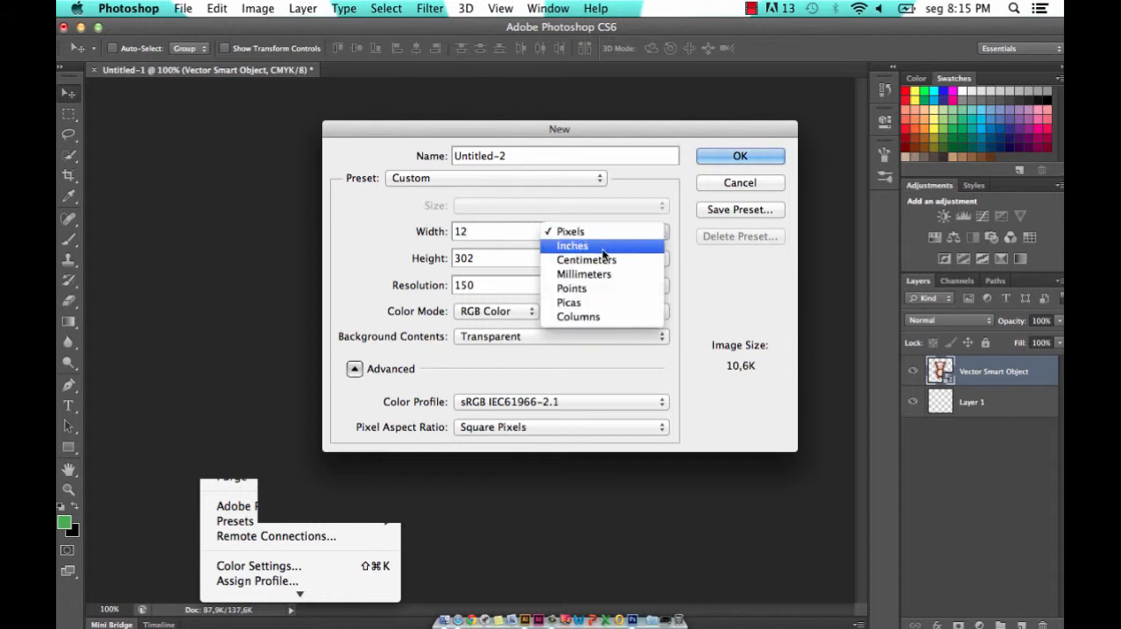
pyautogui.click(602, 250)
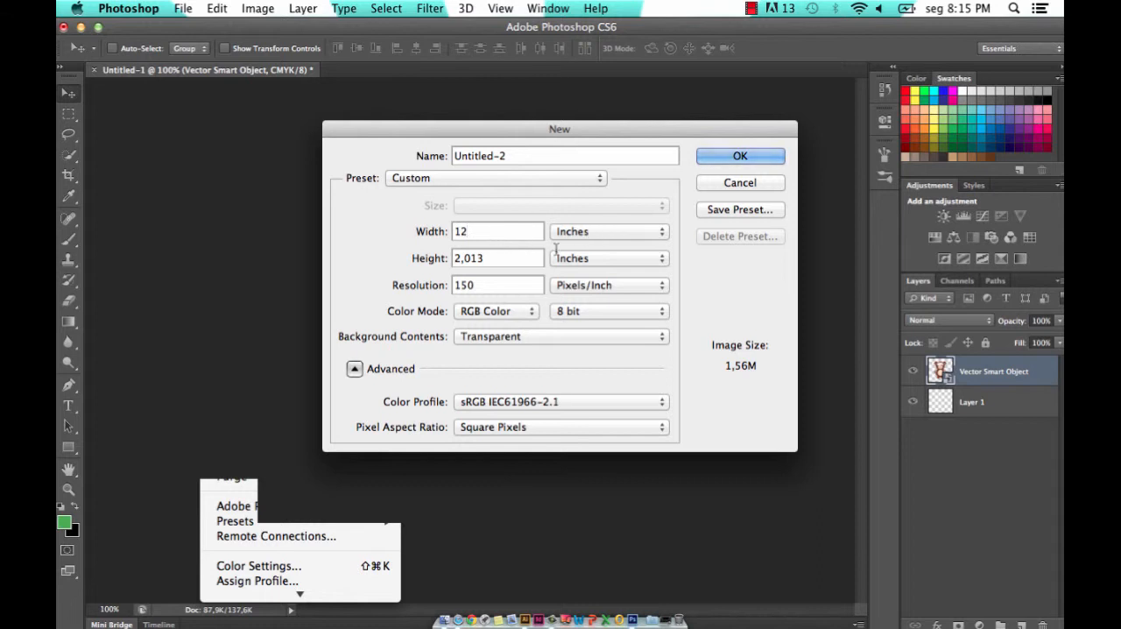
pyautogui.doubleClick(501, 255)
pyautogui.write('12')
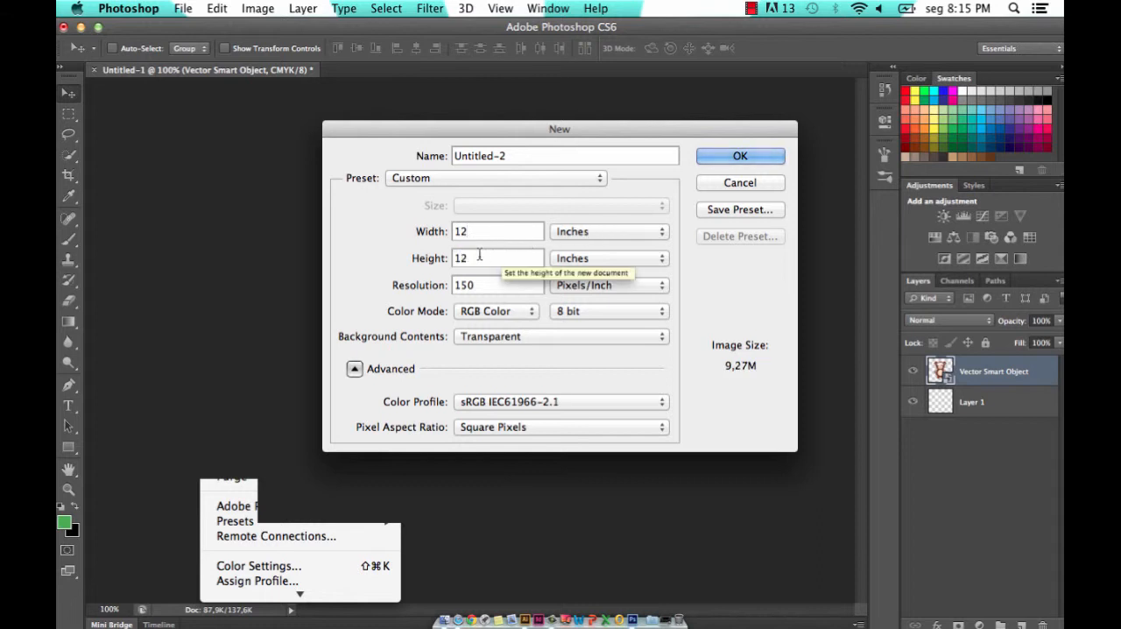
# - Set the 12-inch document's color mode to CMYK Color and create it
pyautogui.click(496, 314)
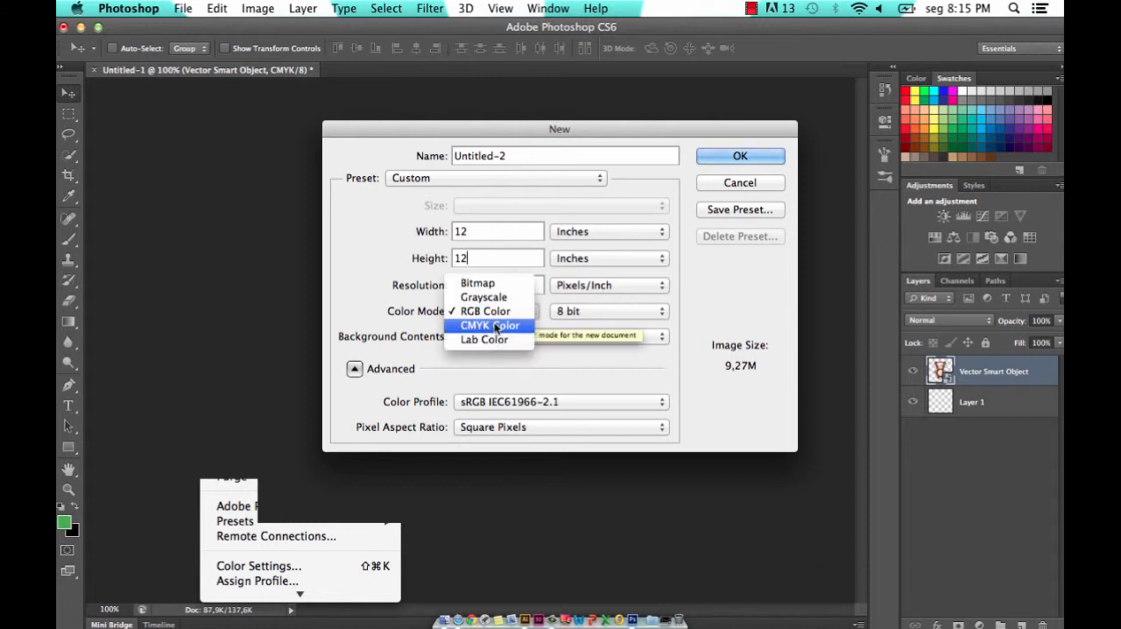
pyautogui.click(496, 327)
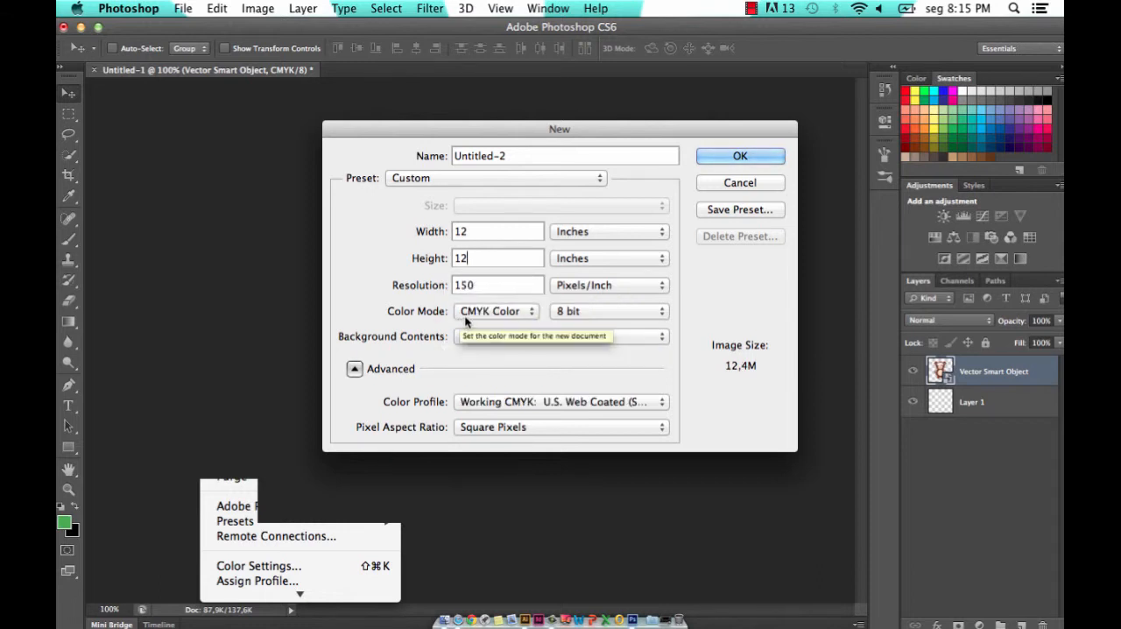
pyautogui.click(734, 156)
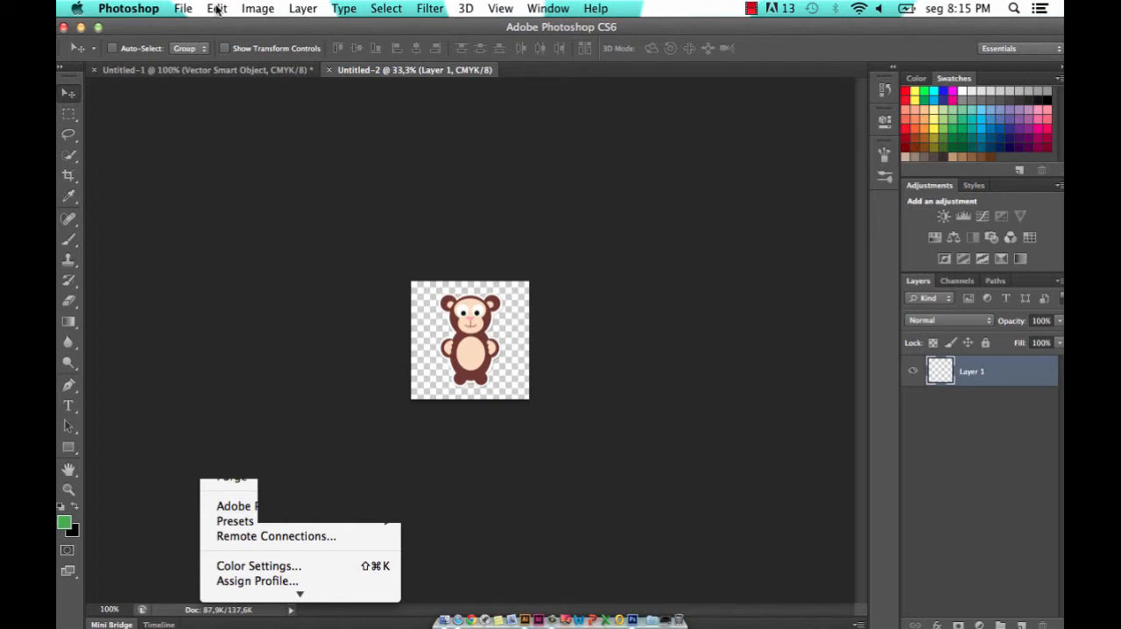
# - Fill the empty layer of the 12-inch document with the newly defined monkey pattern, using Normal mode at 100% opacity
pyautogui.click(218, 9)
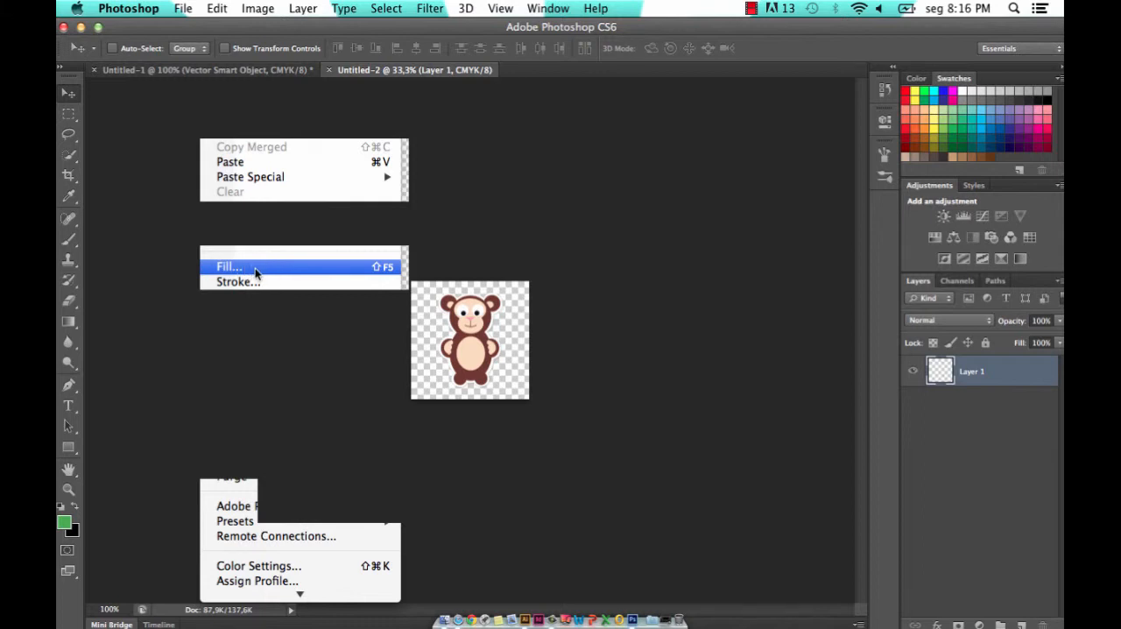
pyautogui.click(256, 272)
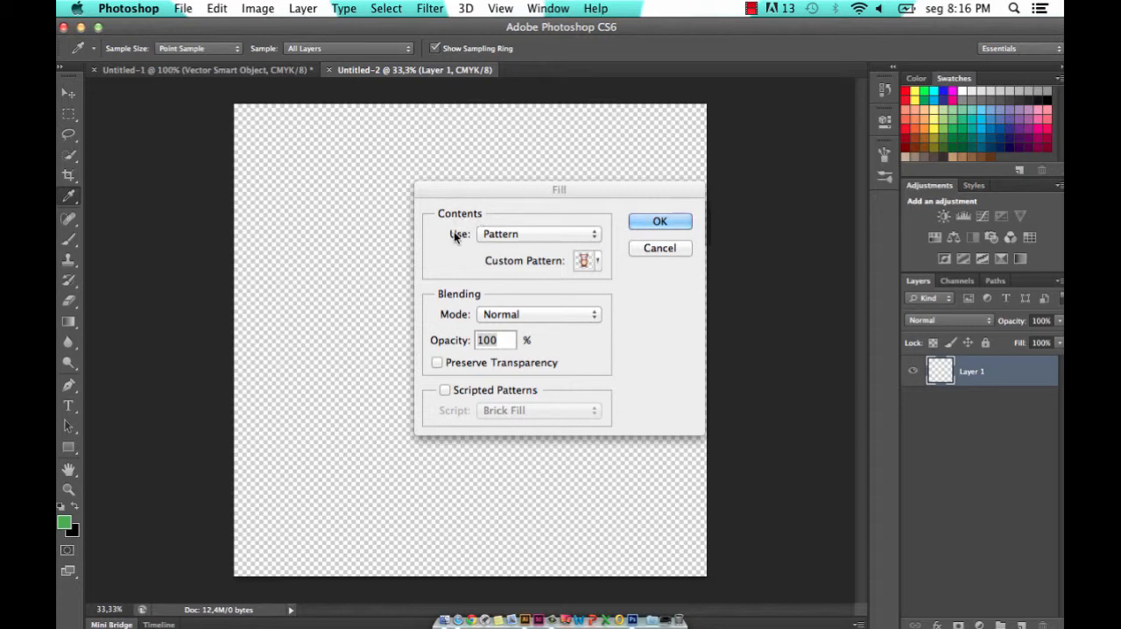
pyautogui.click(506, 232)
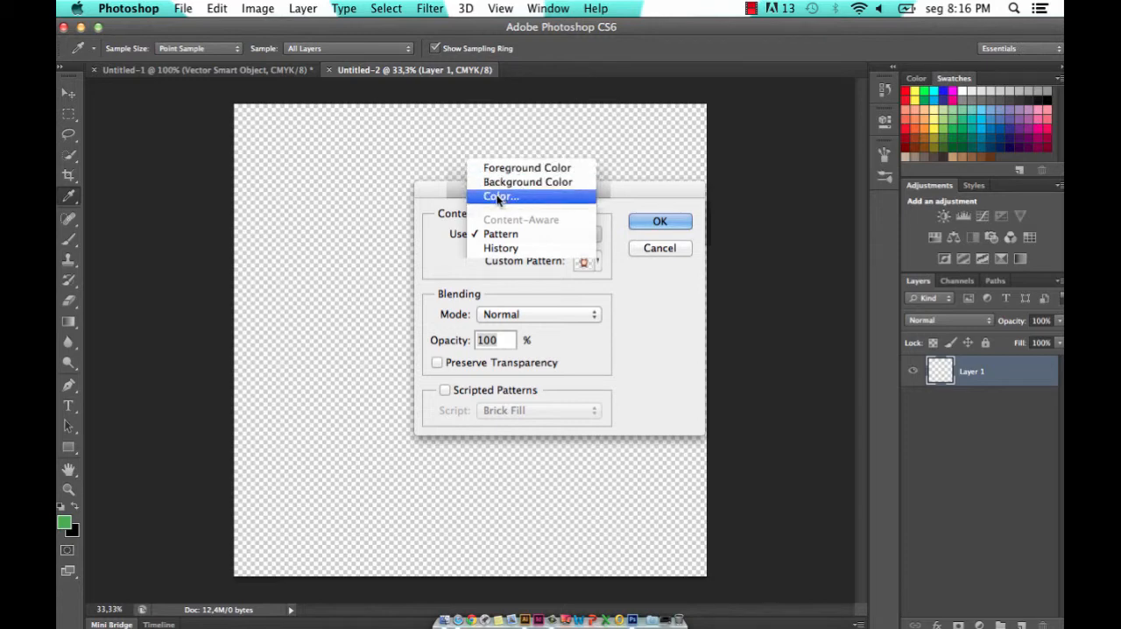
pyautogui.click(529, 231)
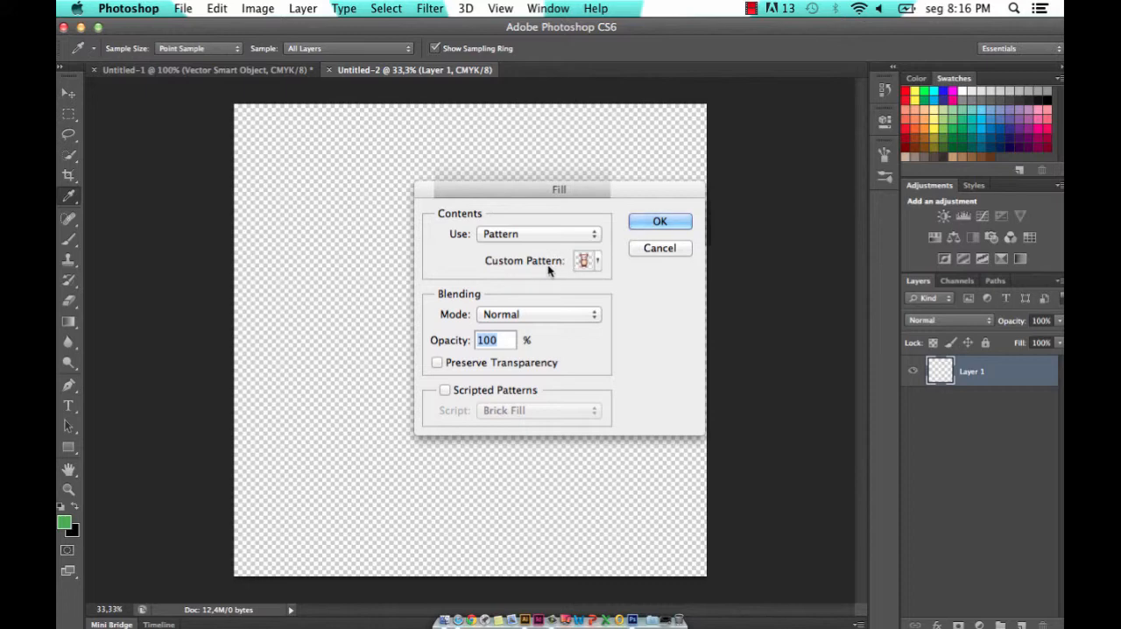
pyautogui.click(596, 262)
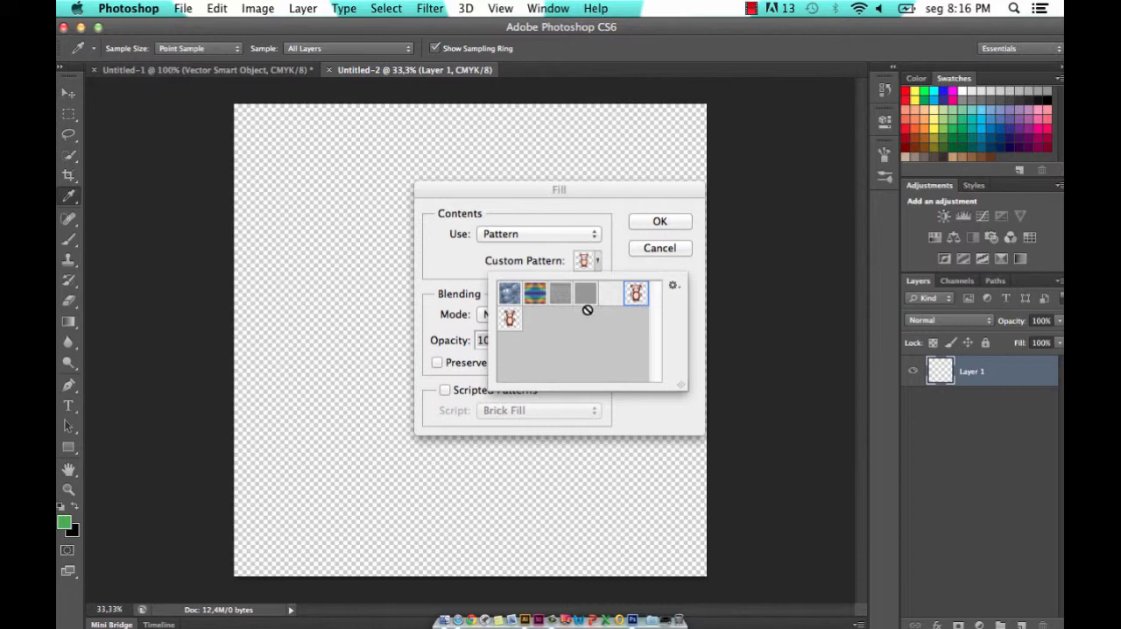
pyautogui.click(513, 321)
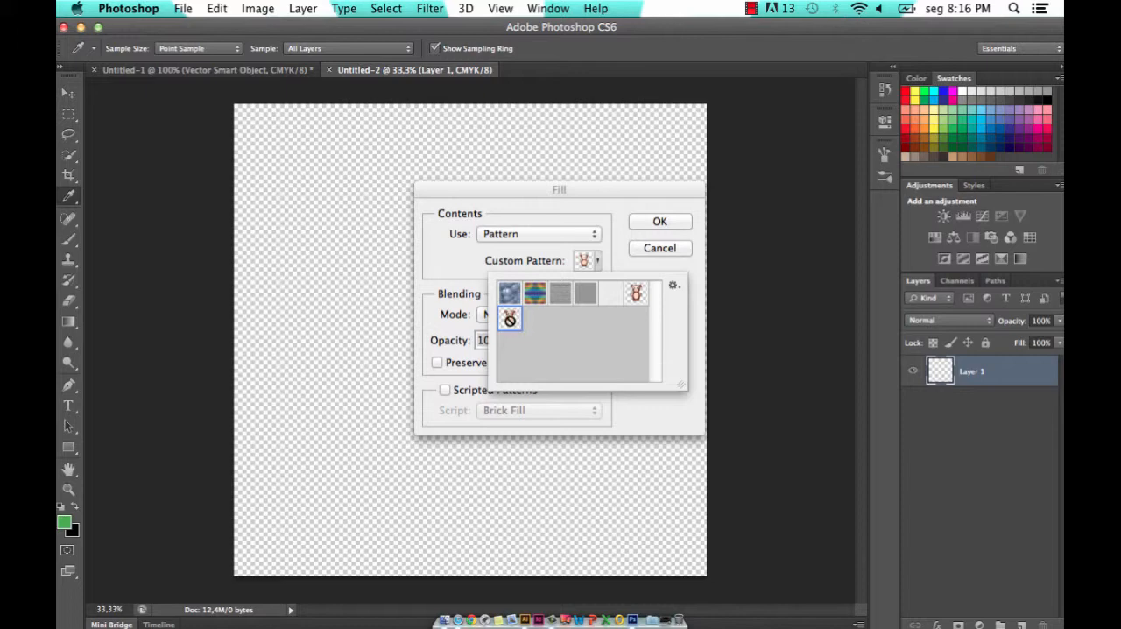
pyautogui.click(659, 220)
pyautogui.press('v')
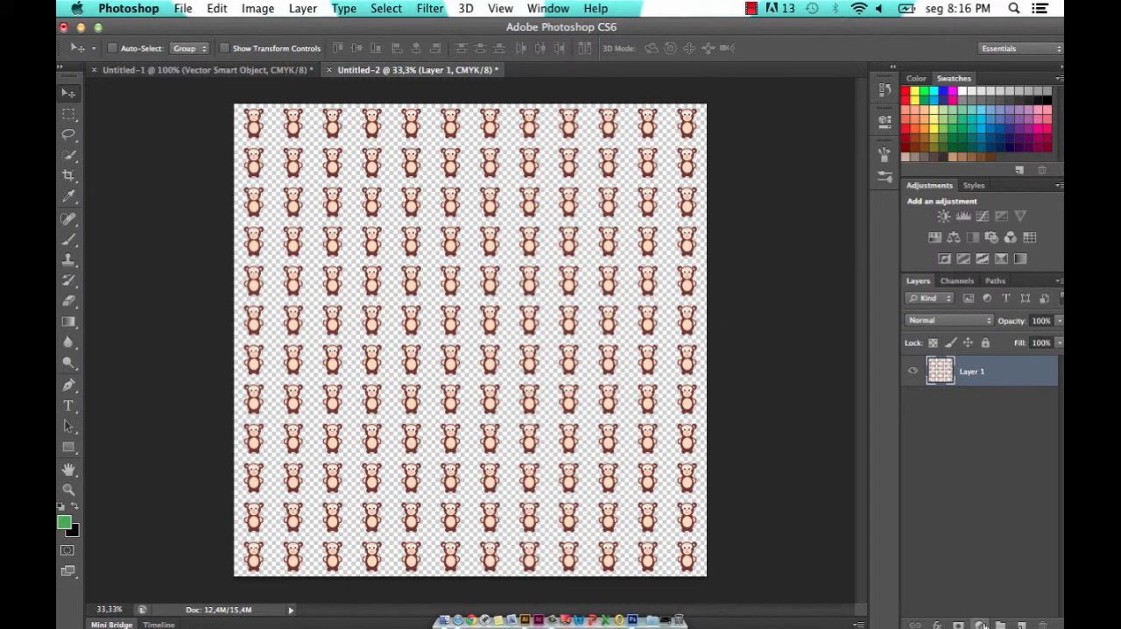
# - Add a new layer beneath the monkey pattern layer and fill it with the light beige-brown swatch as the background
pyautogui.click(1020, 625)
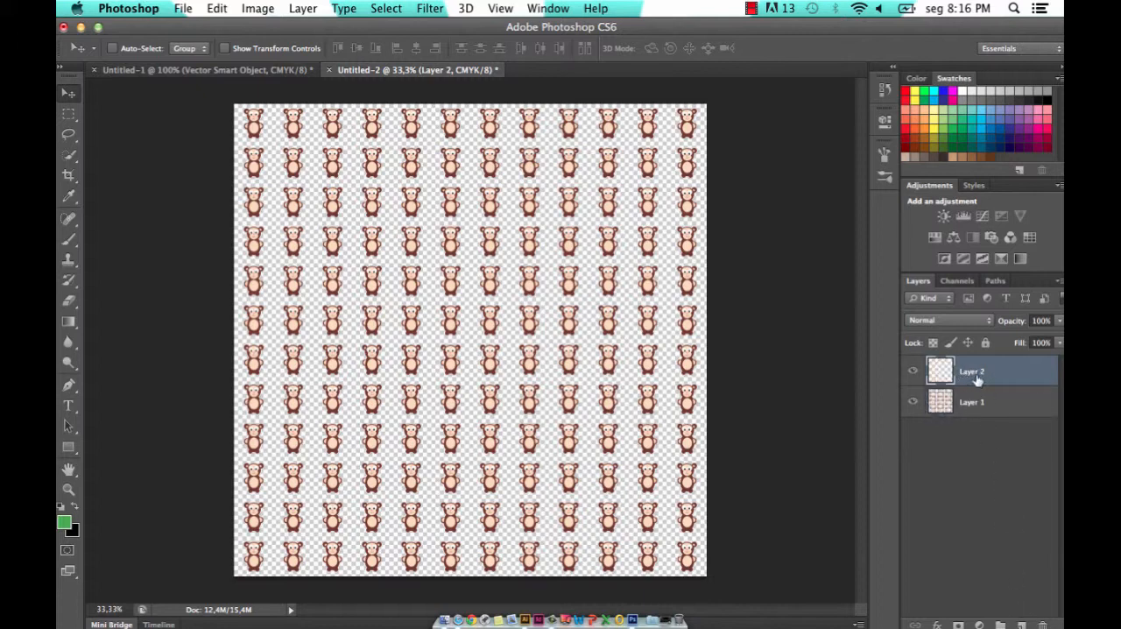
pyautogui.moveTo(991, 376); pyautogui.dragTo(970, 447)
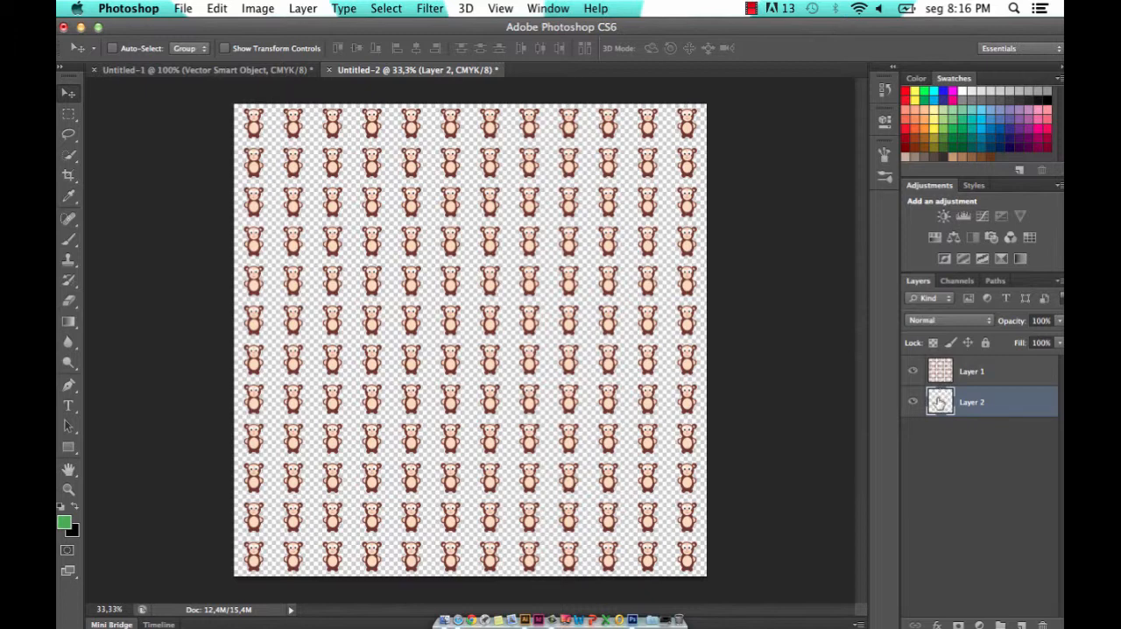
pyautogui.click(953, 156)
pyautogui.click(911, 154)
pyautogui.hotkey('alt', 'BackSpace')
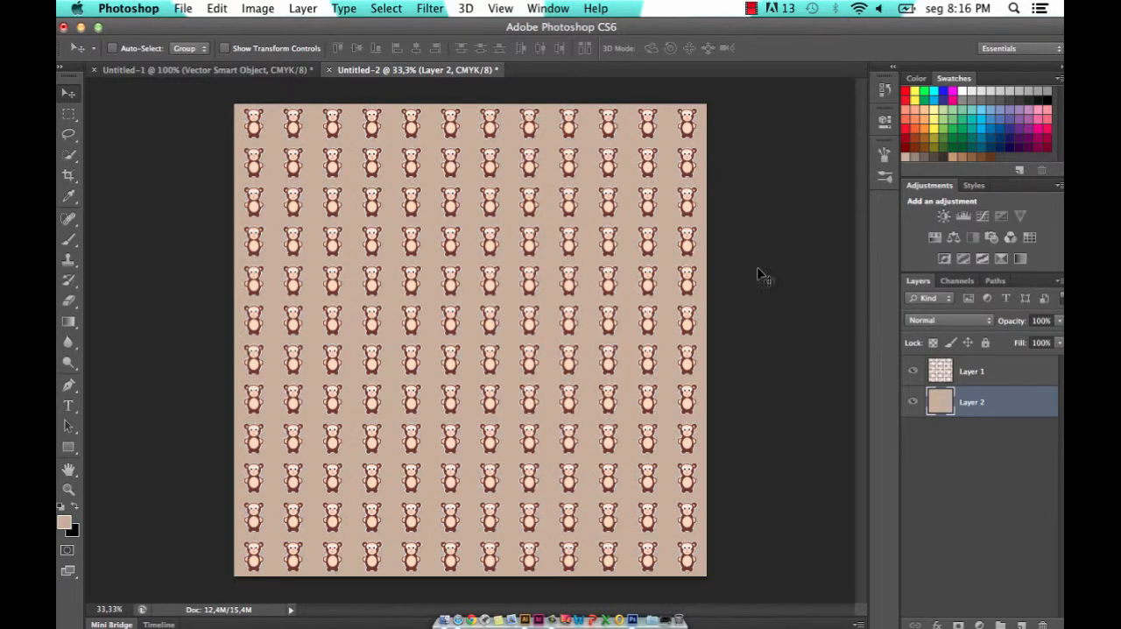